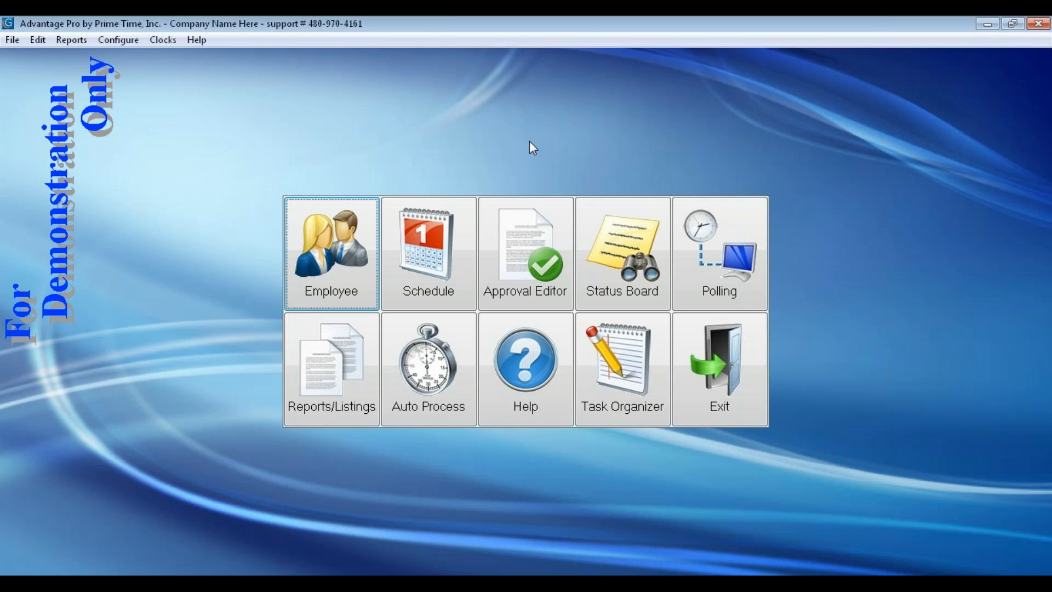
# Show the Security submenu under the File menu
pyautogui.click(11, 41)
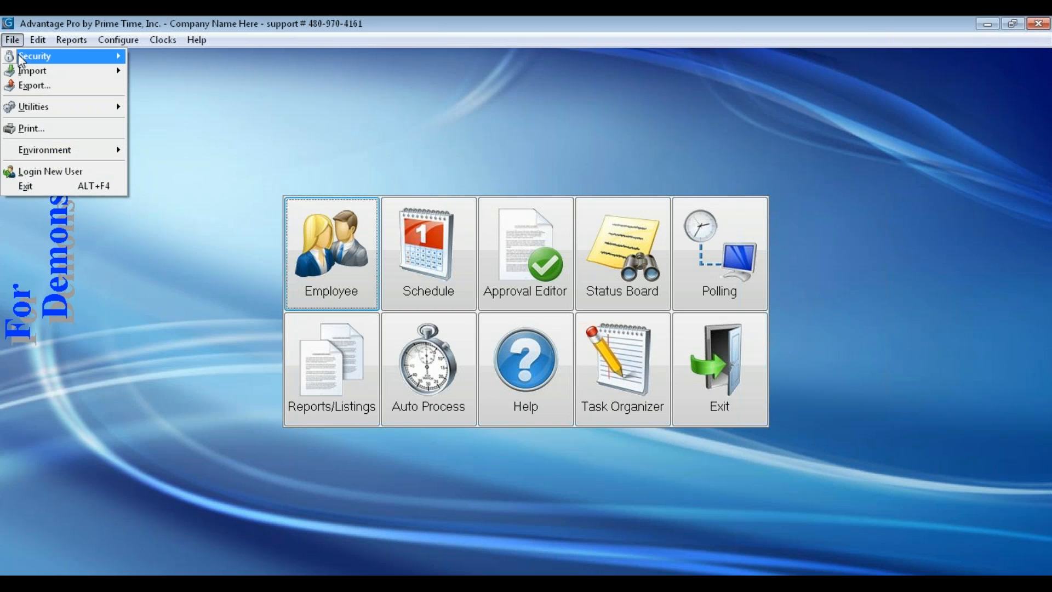
pyautogui.moveTo(30, 55)
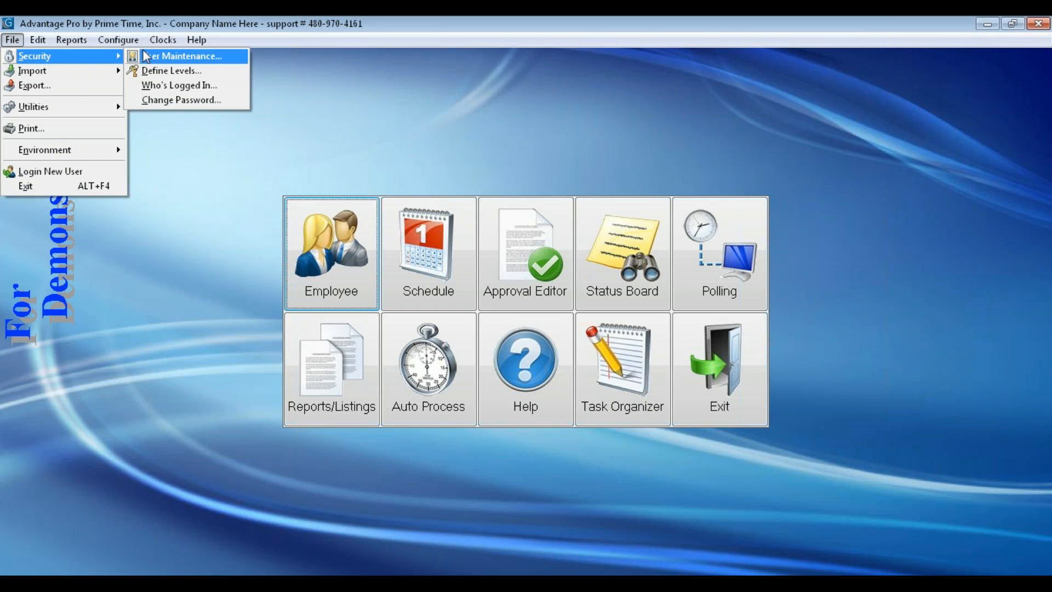
pyautogui.click(178, 71)
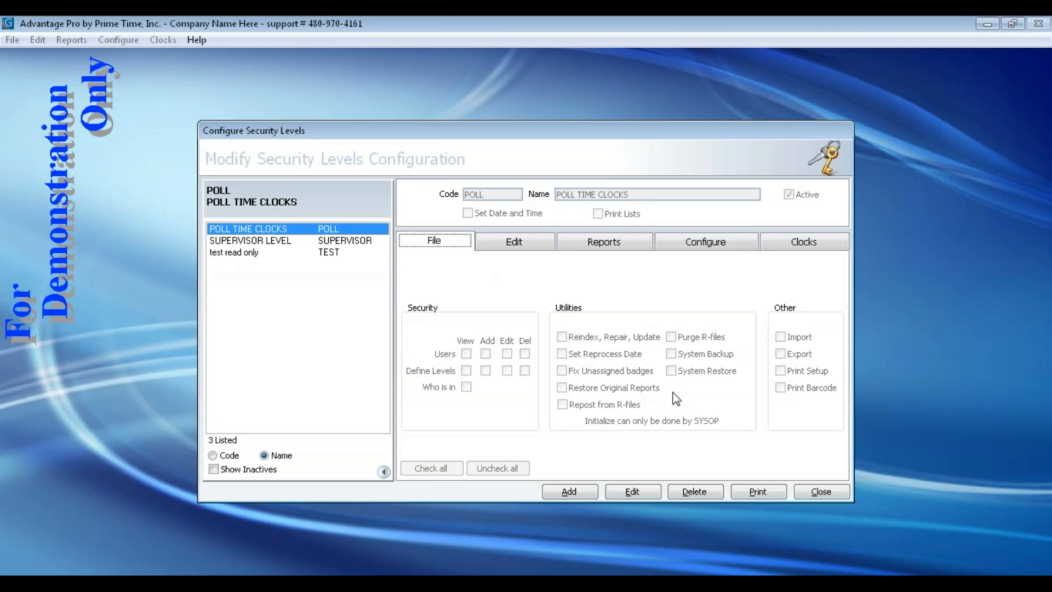
pyautogui.click(228, 253)
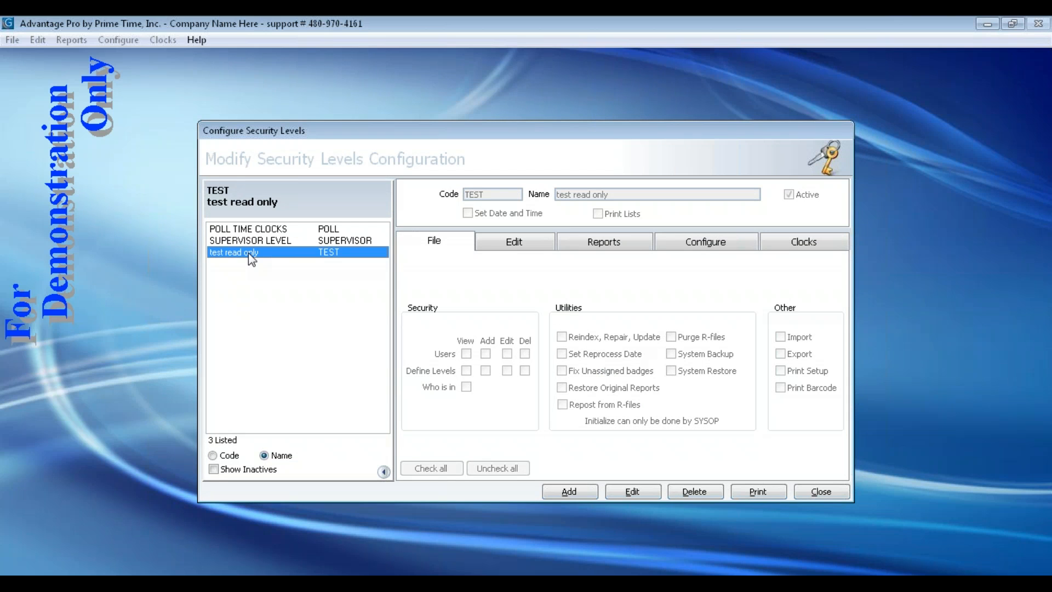
pyautogui.click(263, 241)
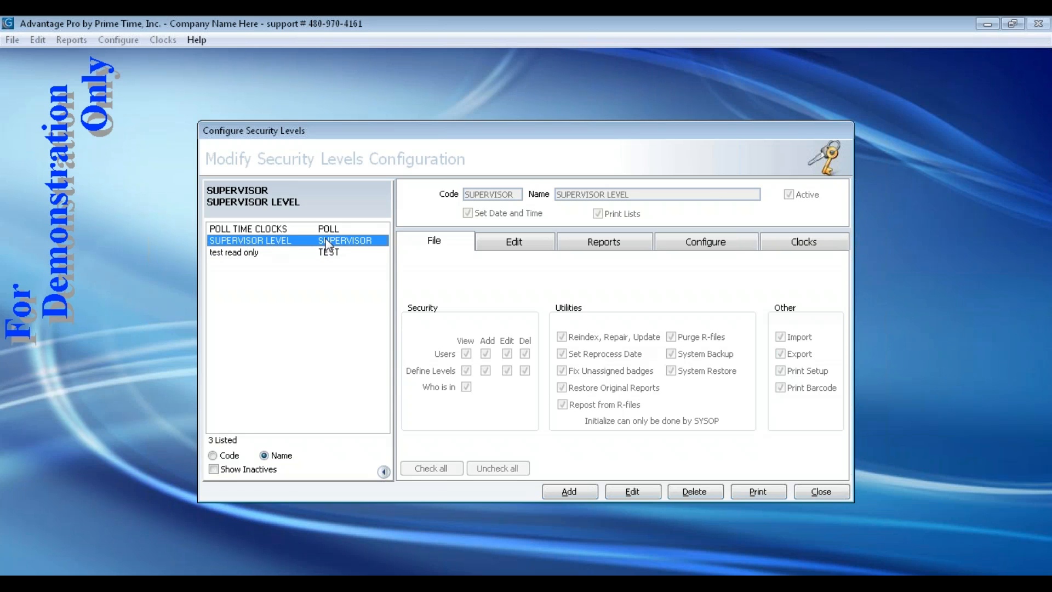
pyautogui.click(239, 231)
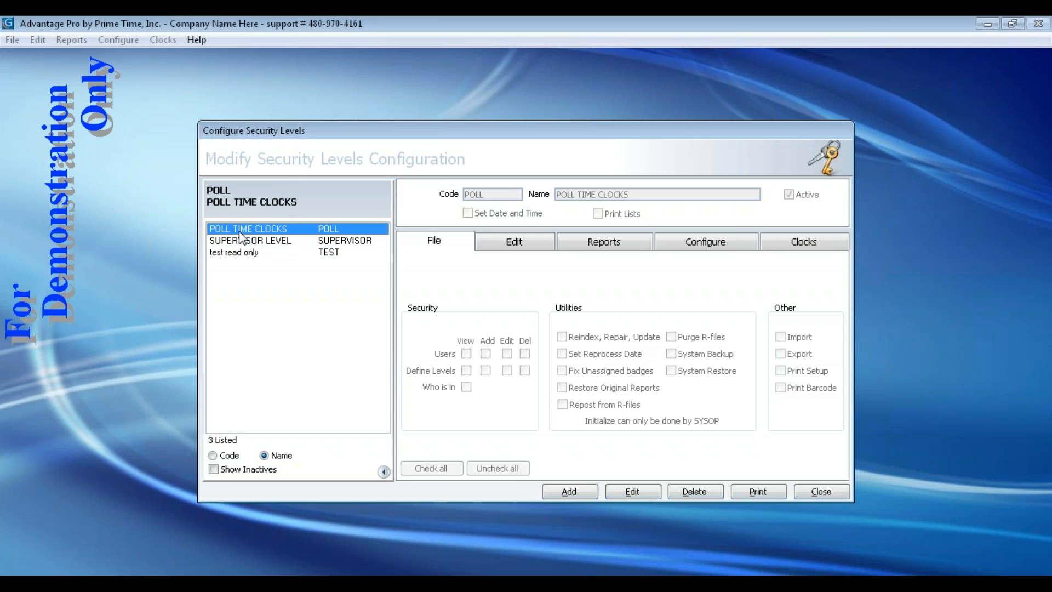
pyautogui.click(230, 253)
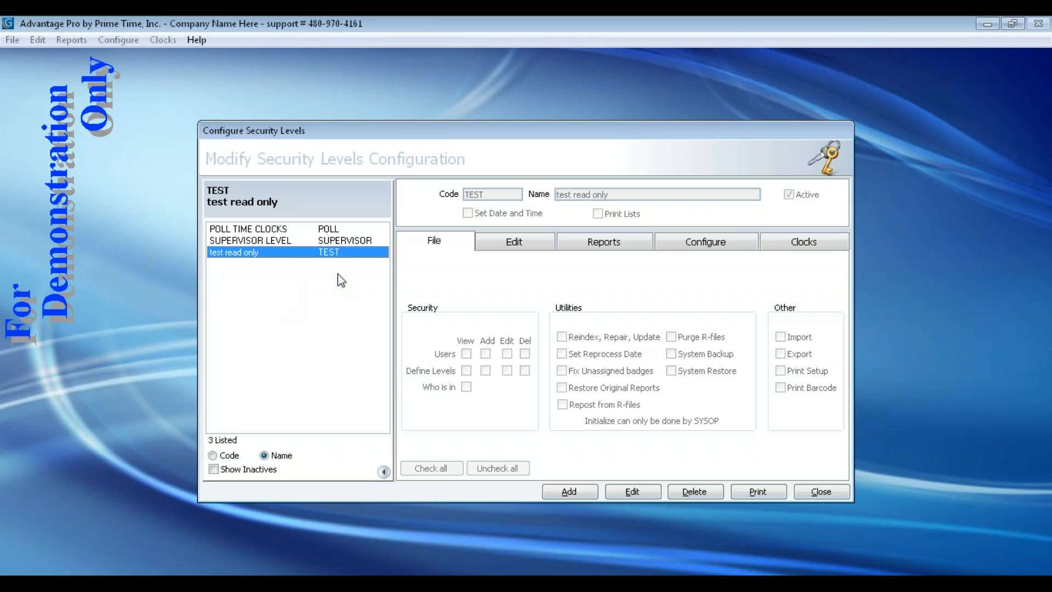
pyautogui.click(252, 240)
pyautogui.click(250, 229)
pyautogui.click(250, 240)
pyautogui.click(234, 254)
pyautogui.click(240, 241)
pyautogui.click(241, 230)
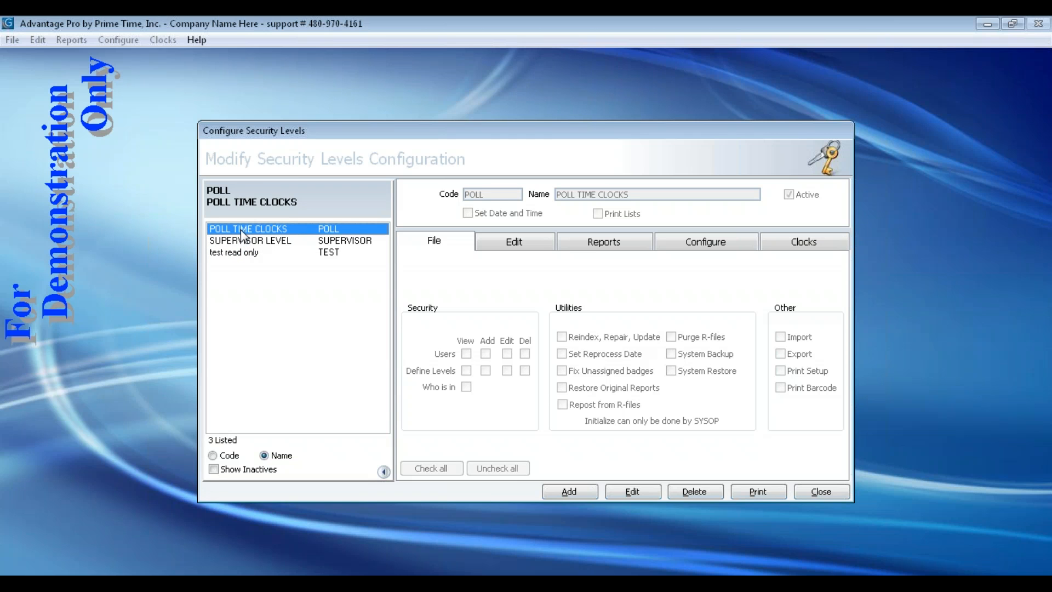
# Close security levels, open File > Security > User Maintenance and start a blank new user
pyautogui.click(838, 492)
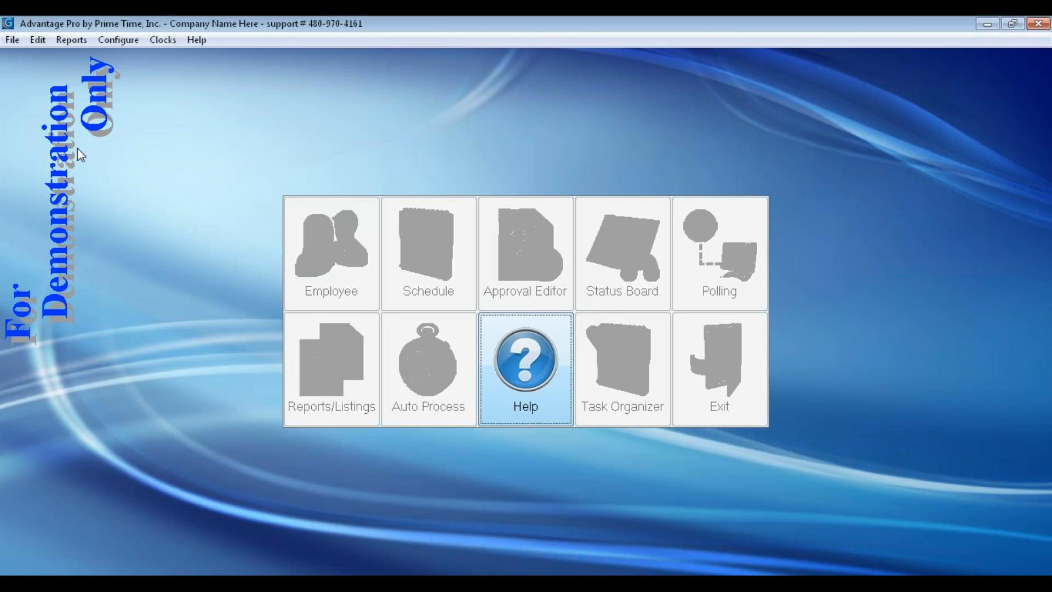
pyautogui.click(10, 40)
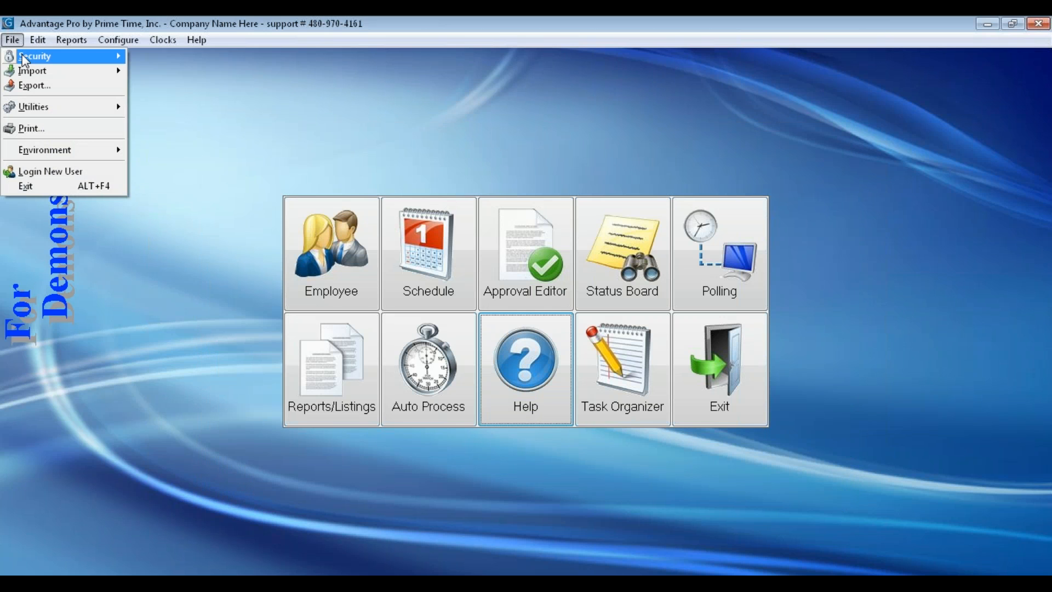
pyautogui.moveTo(67, 63)
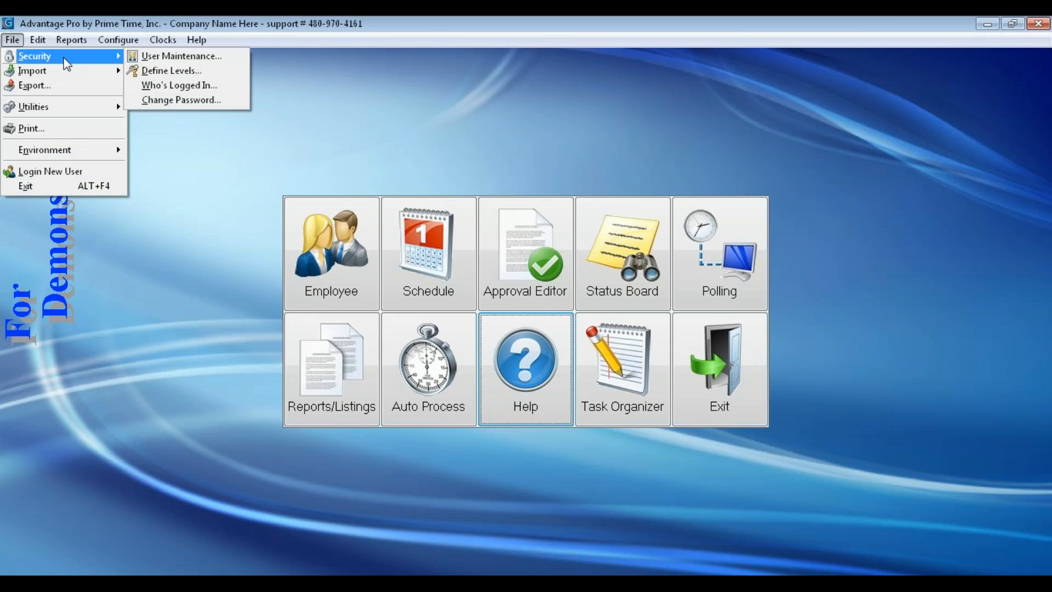
pyautogui.click(187, 60)
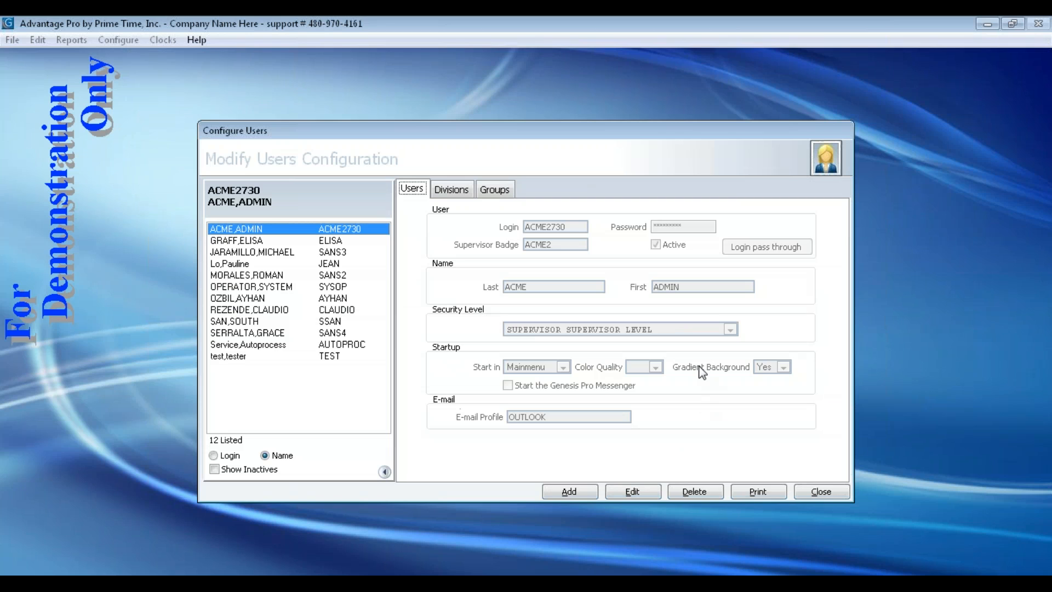
pyautogui.click(241, 333)
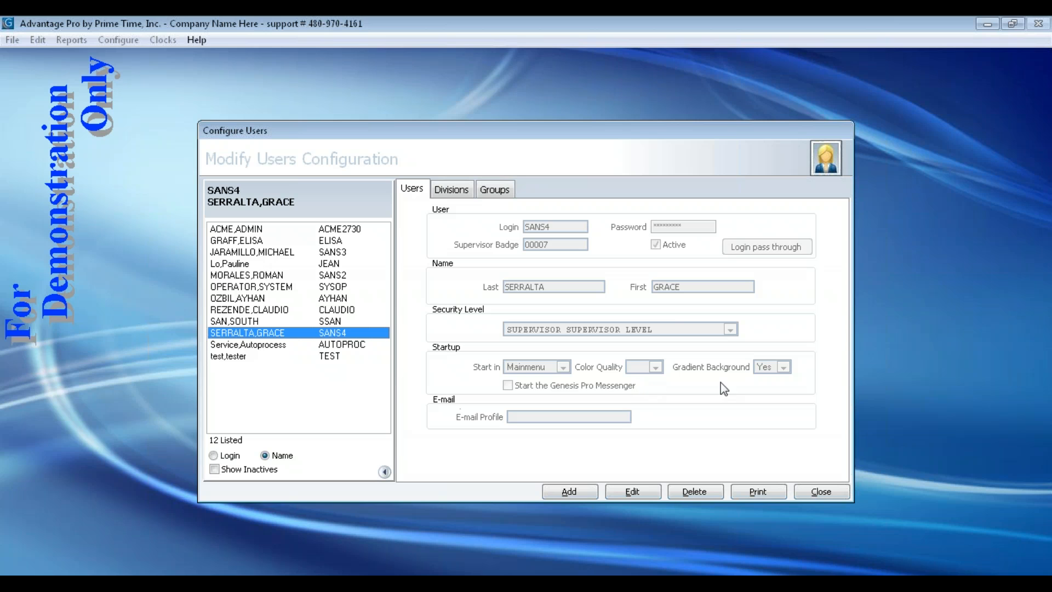
pyautogui.click(570, 491)
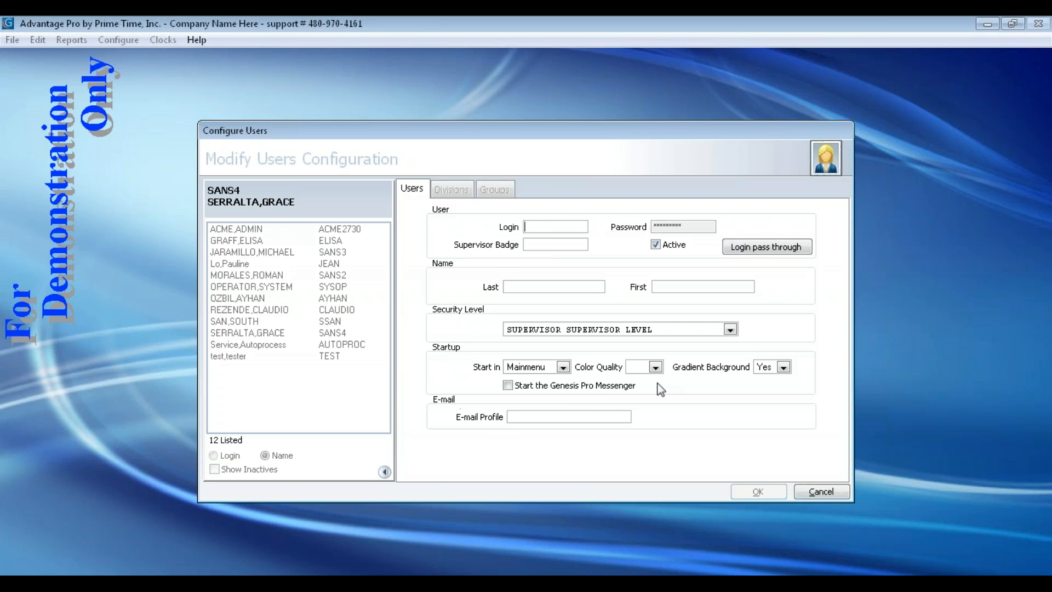
# Enter TESTING as the new user's login name
pyautogui.click(565, 286)
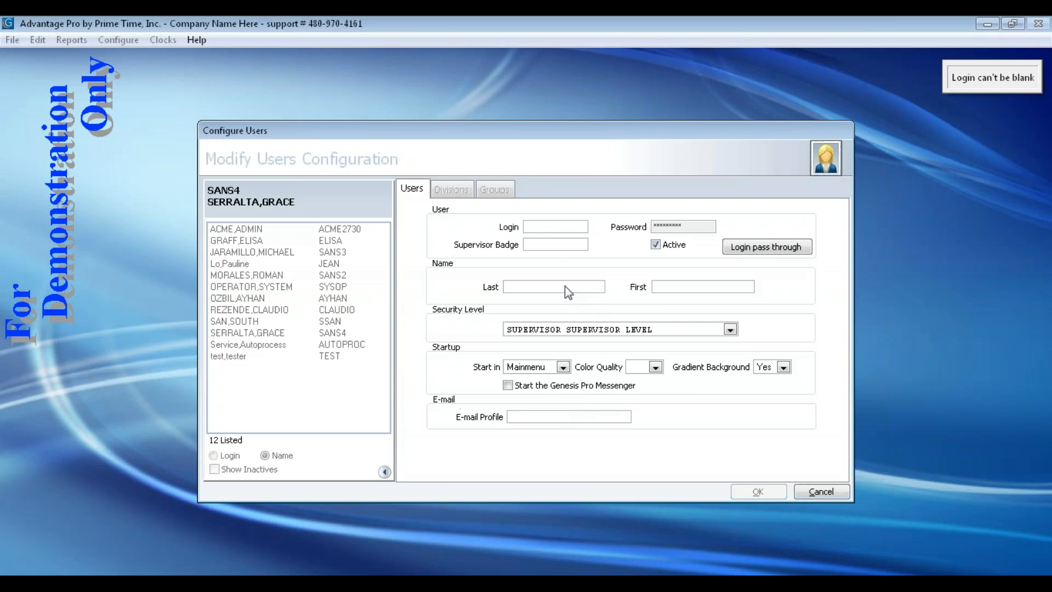
pyautogui.click(547, 229)
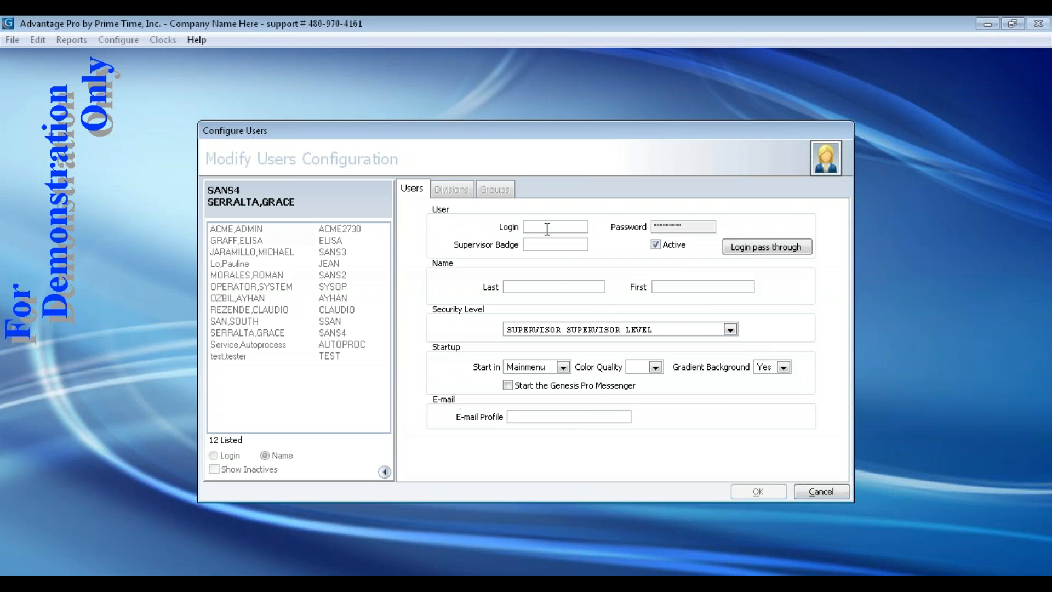
pyautogui.write('TEST')
pyautogui.click(675, 230)
pyautogui.click(555, 226)
pyautogui.write('ING')
# Enter and confirm the new user's password
pyautogui.click(653, 226)
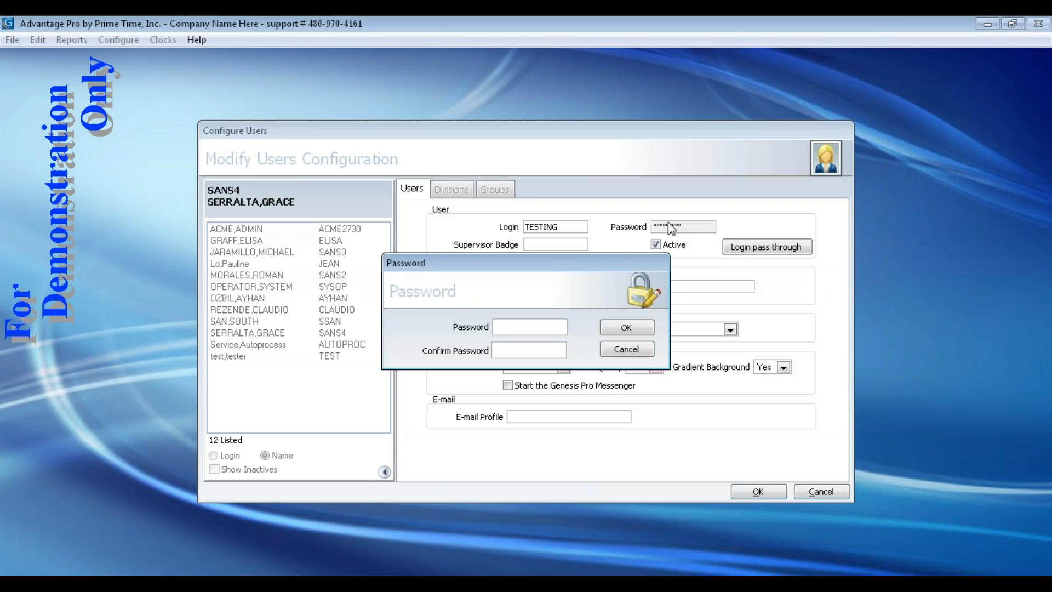
pyautogui.write('*****')
pyautogui.press('Tab')
pyautogui.write('*****')
pyautogui.click(627, 328)
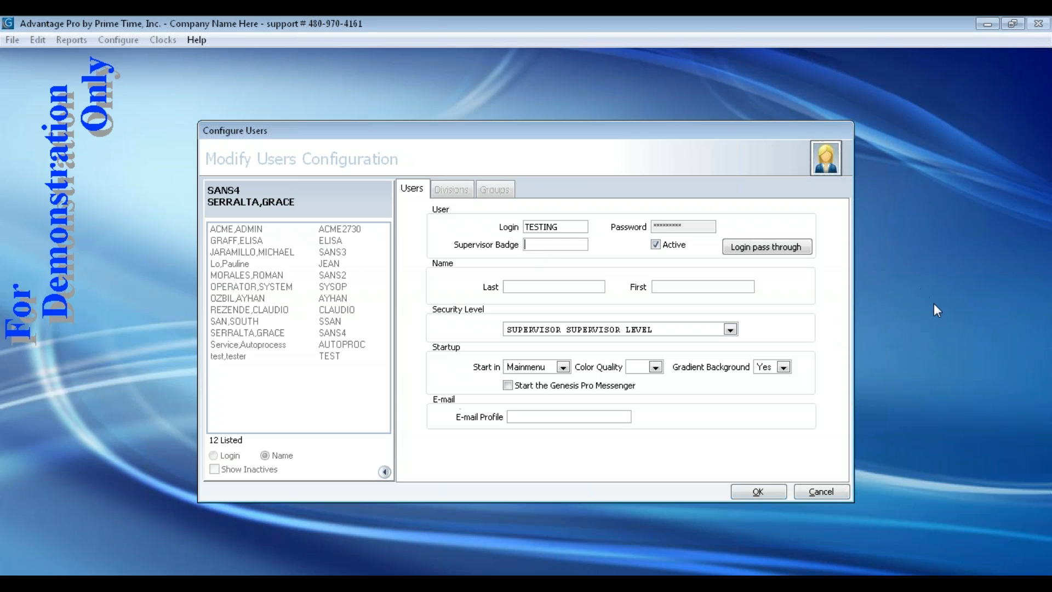
# Enter a supervisor badge number, last name TESTING11 and first name TESTERS
pyautogui.click(545, 245)
pyautogui.click(528, 283)
pyautogui.write('TESTING11')
pyautogui.click(683, 287)
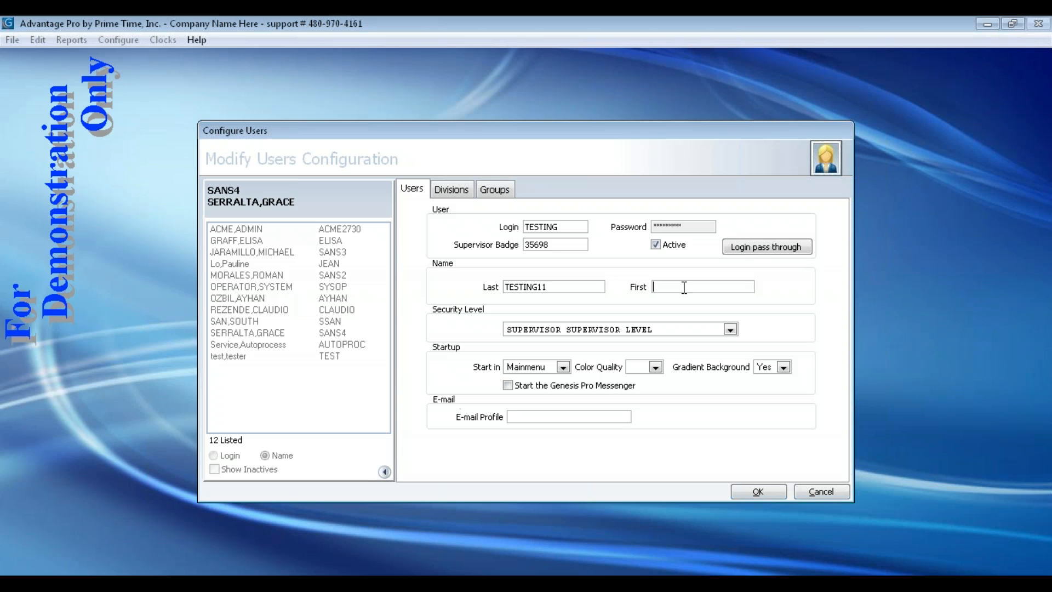
pyautogui.write('TESTERS')
# Keep the SUPERVISOR security level and set the e-mail profile to outlook
pyautogui.click(719, 330)
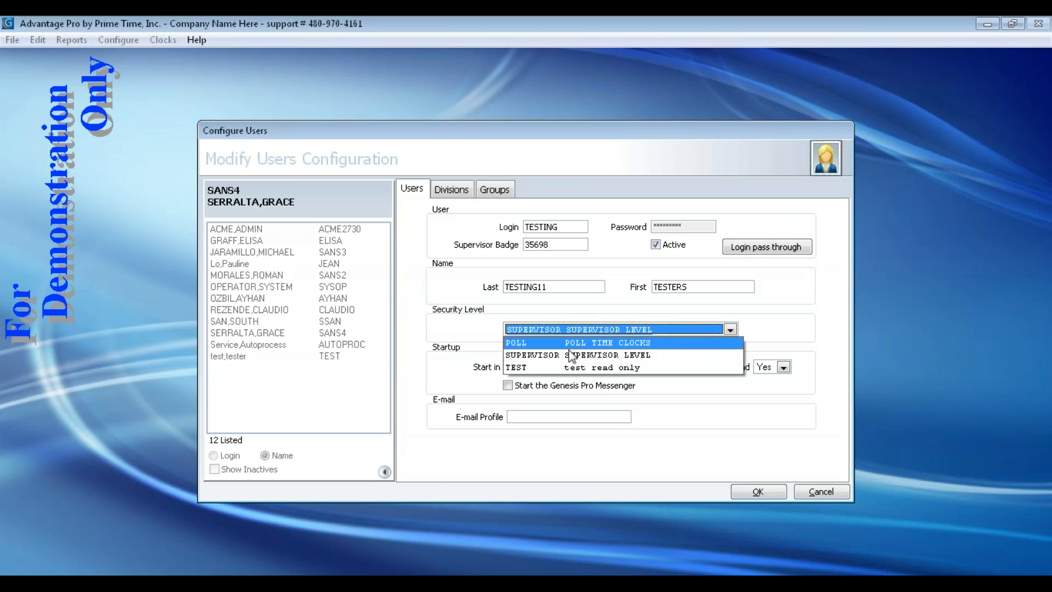
pyautogui.click(589, 357)
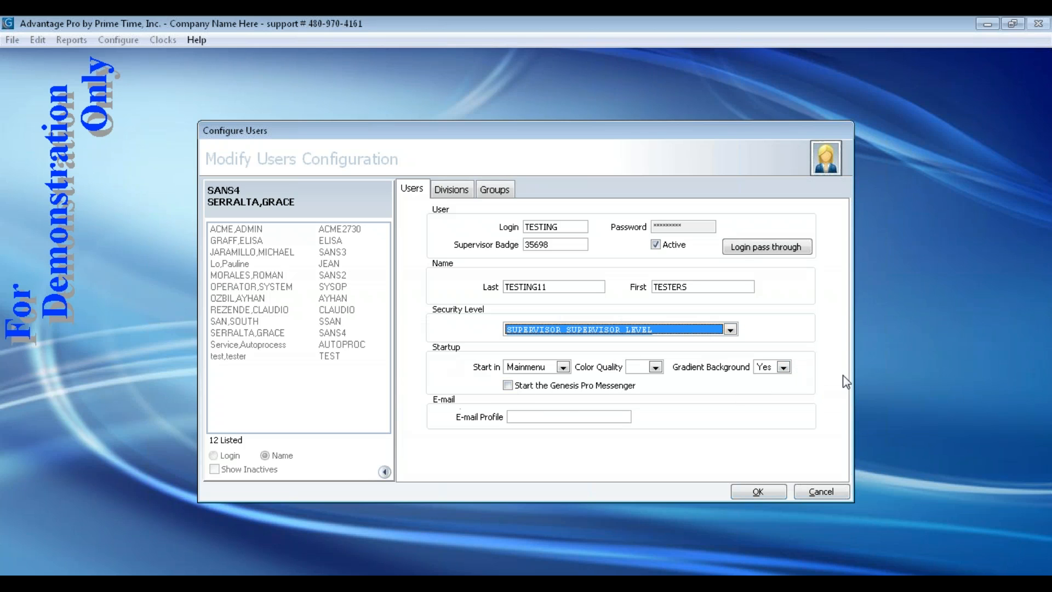
pyautogui.click(559, 418)
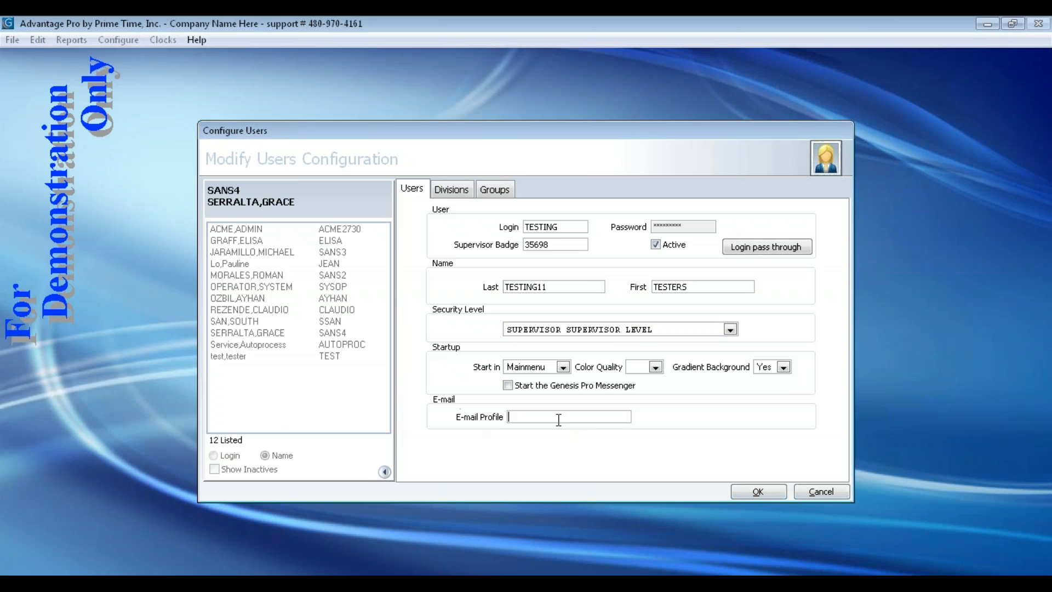
pyautogui.write('outlook')
pyautogui.click(557, 333)
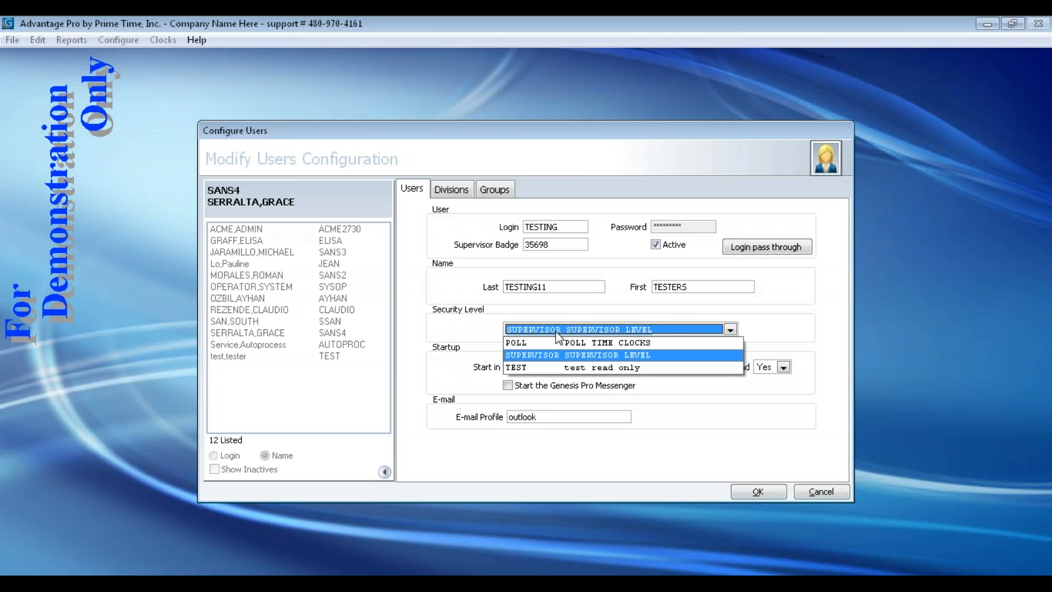
pyautogui.click(557, 333)
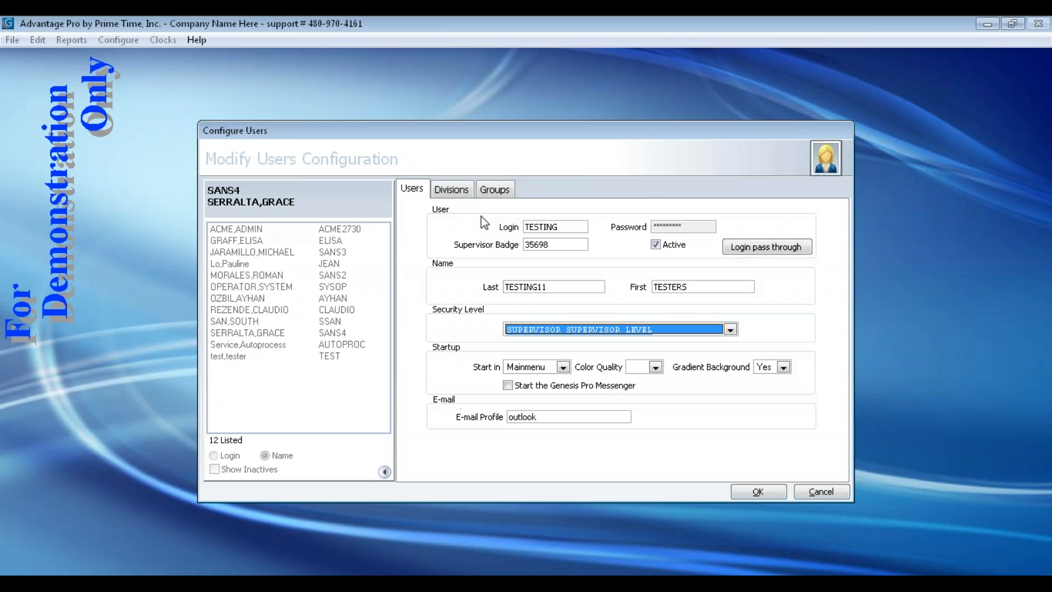
# Restrict the user's divisions to a list containing only DIVISION 3
pyautogui.click(449, 190)
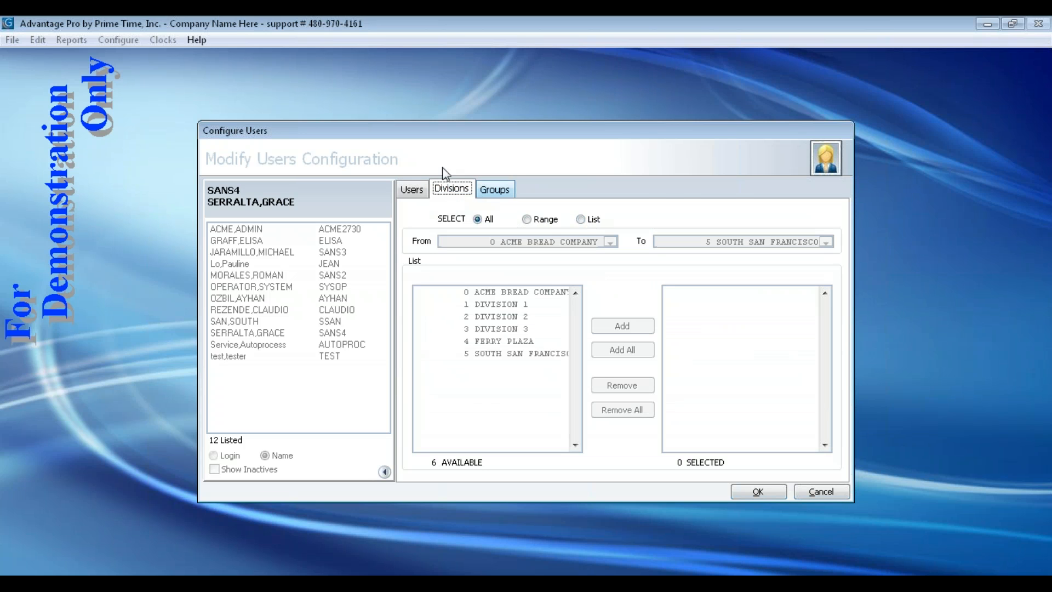
pyautogui.click(581, 220)
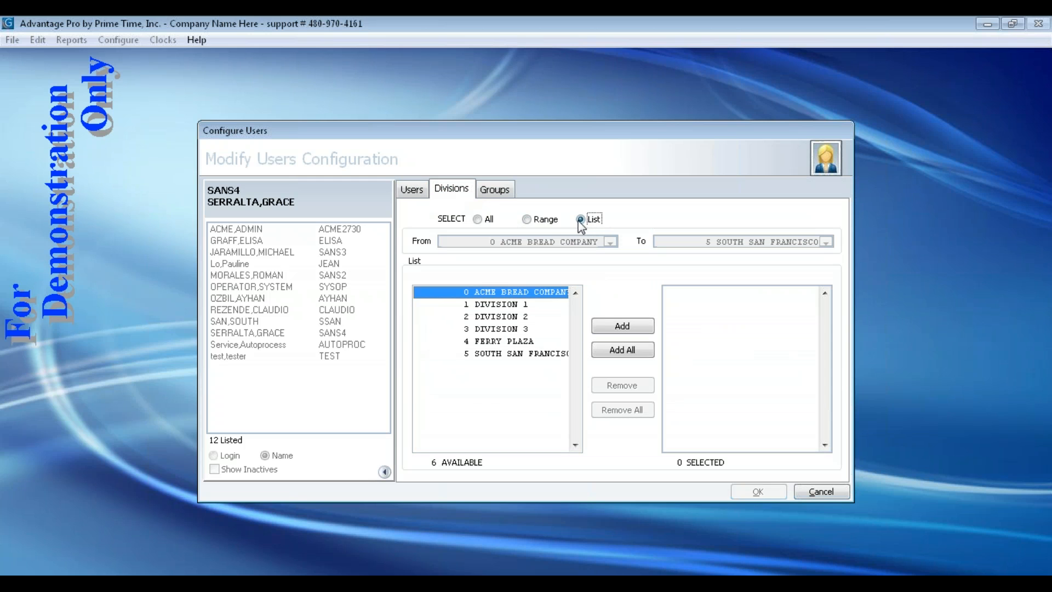
pyautogui.click(496, 327)
pyautogui.click(622, 326)
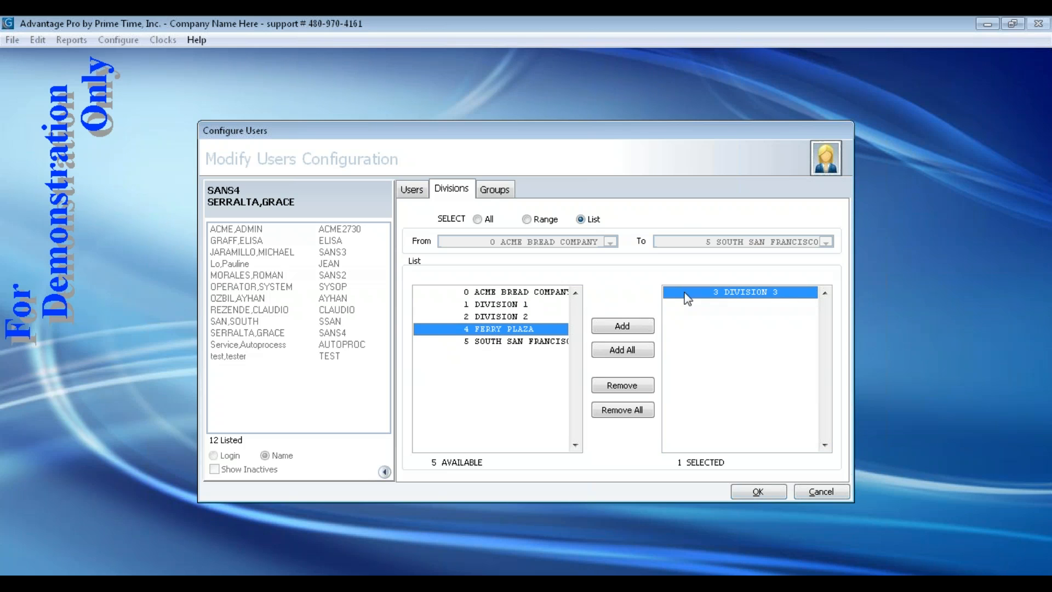
pyautogui.click(493, 191)
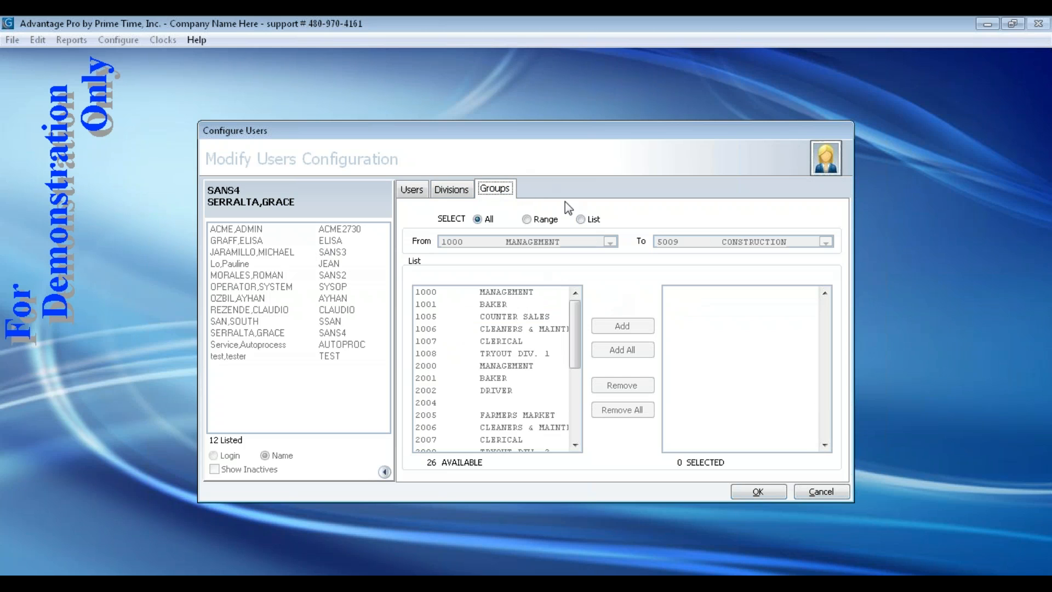
# Add groups 2001 BAKER and 2002 DRIVER to the user's group list
pyautogui.click(580, 220)
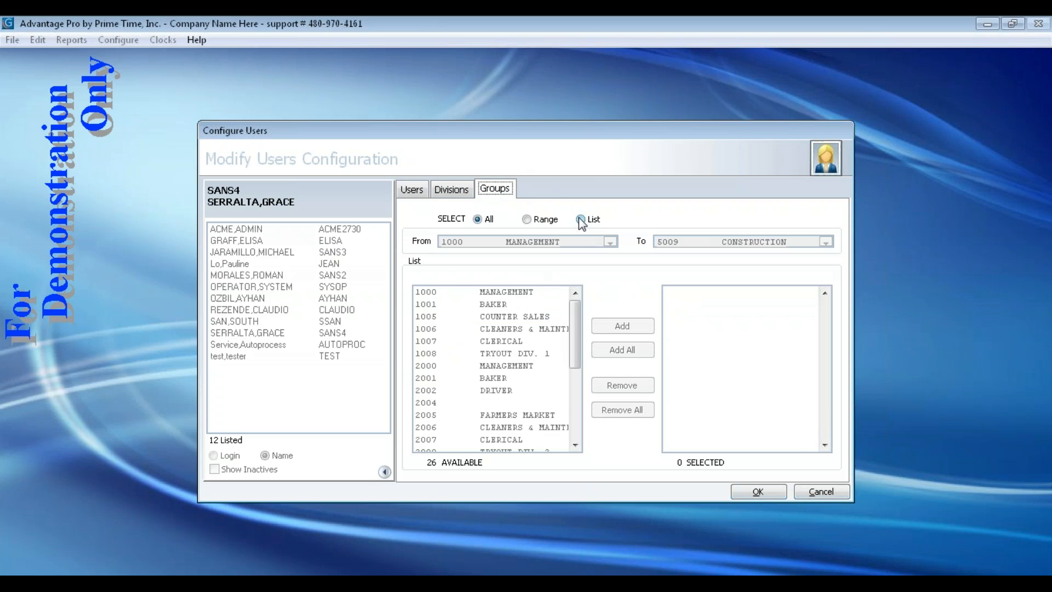
pyautogui.doubleClick(495, 379)
pyautogui.doubleClick(495, 378)
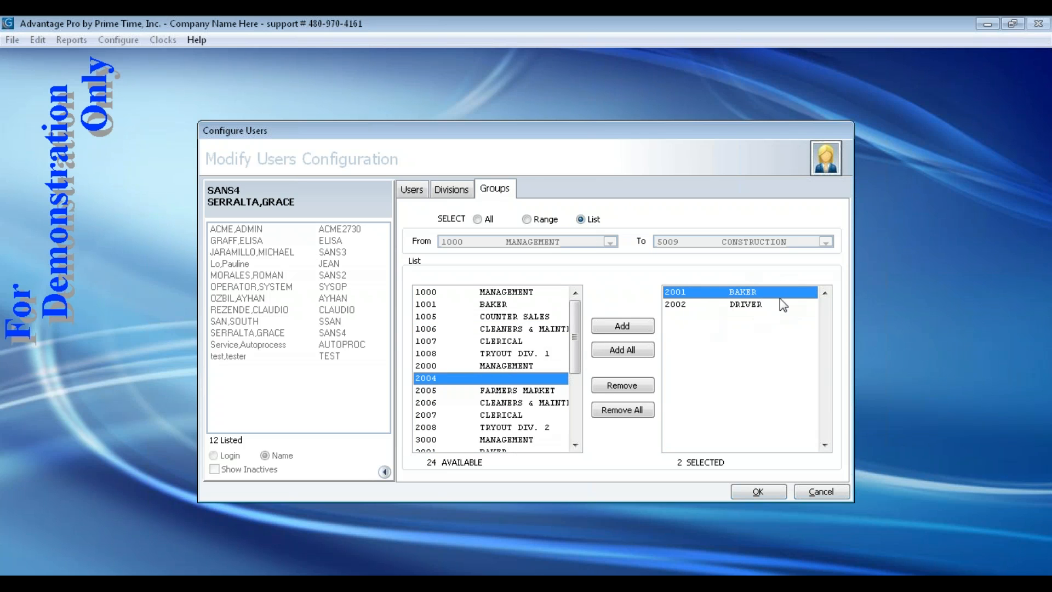
pyautogui.click(449, 192)
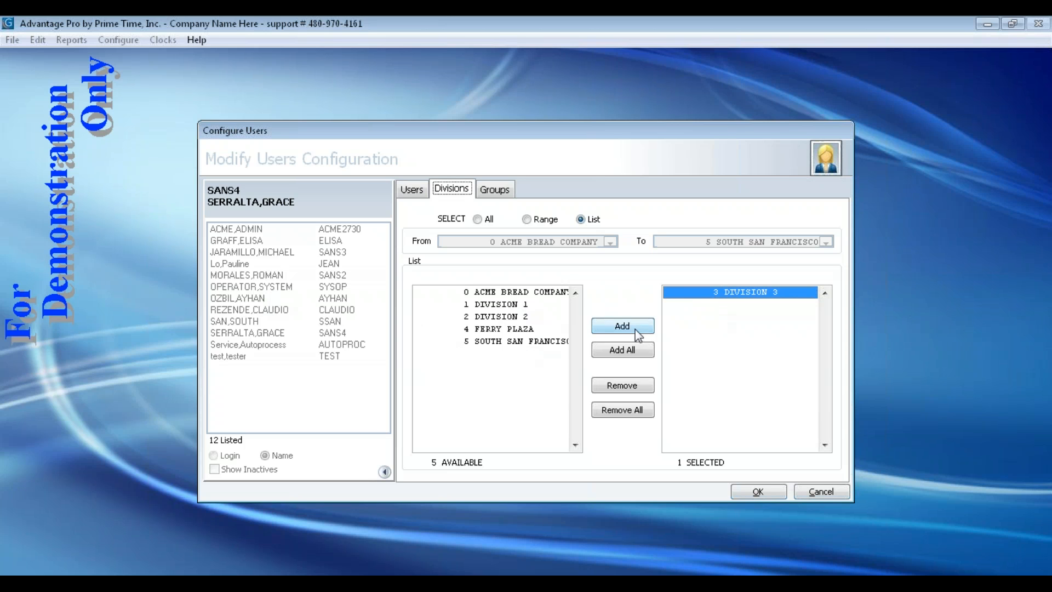
# Review the Divisions, Groups and Users tabs, then save the TESTING user and close
pyautogui.click(480, 220)
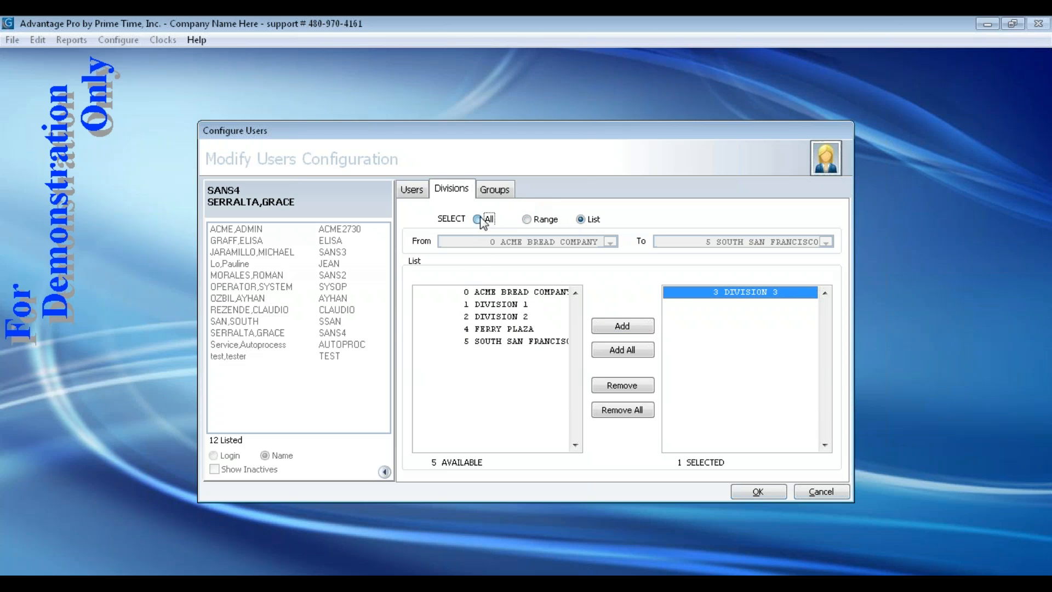
pyautogui.click(496, 187)
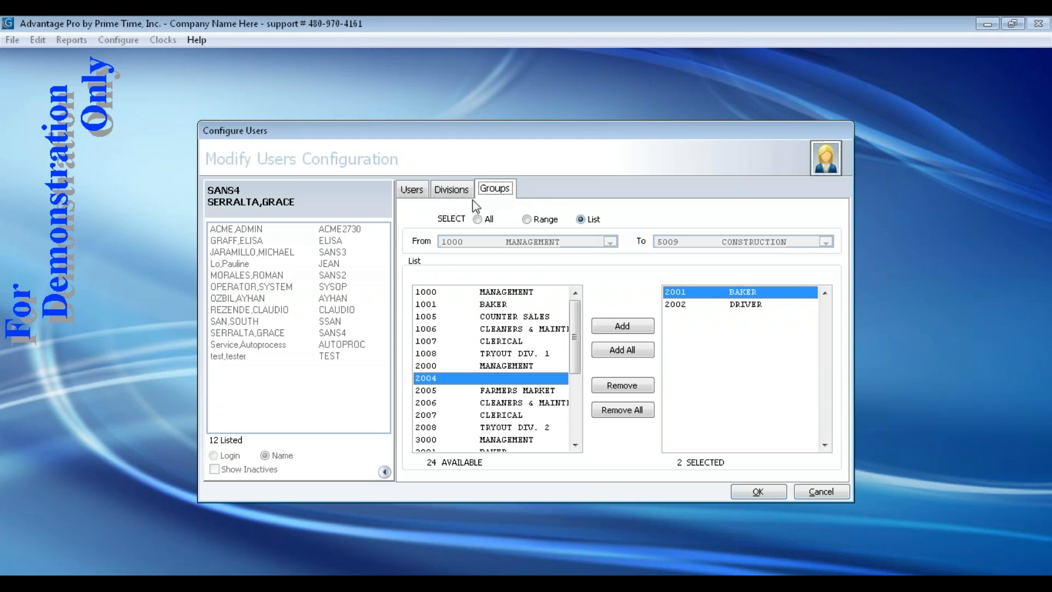
pyautogui.click(412, 191)
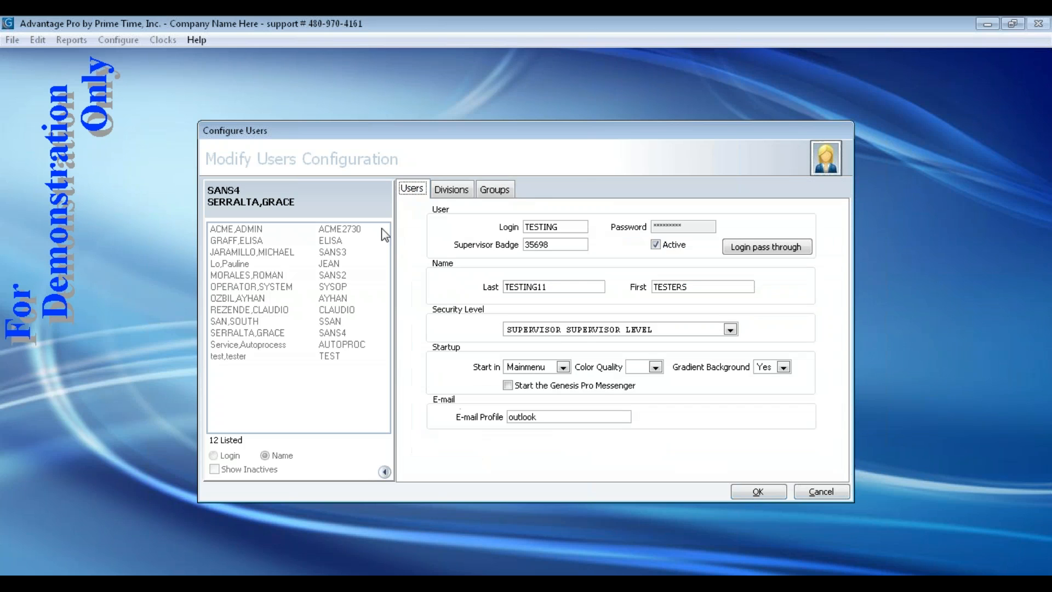
pyautogui.click(495, 191)
pyautogui.click(449, 193)
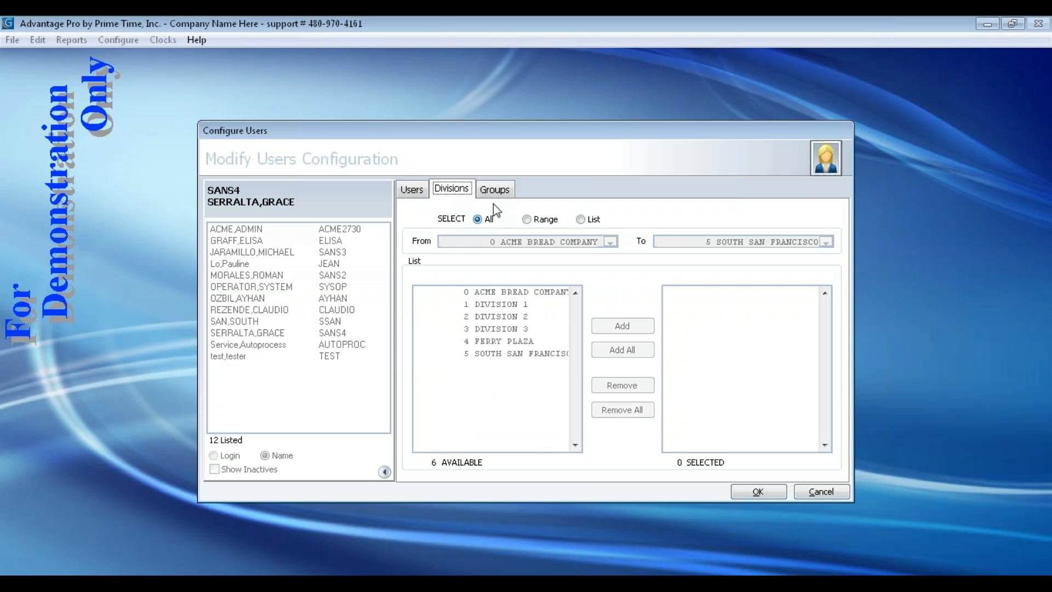
pyautogui.click(496, 190)
pyautogui.click(453, 192)
pyautogui.click(409, 191)
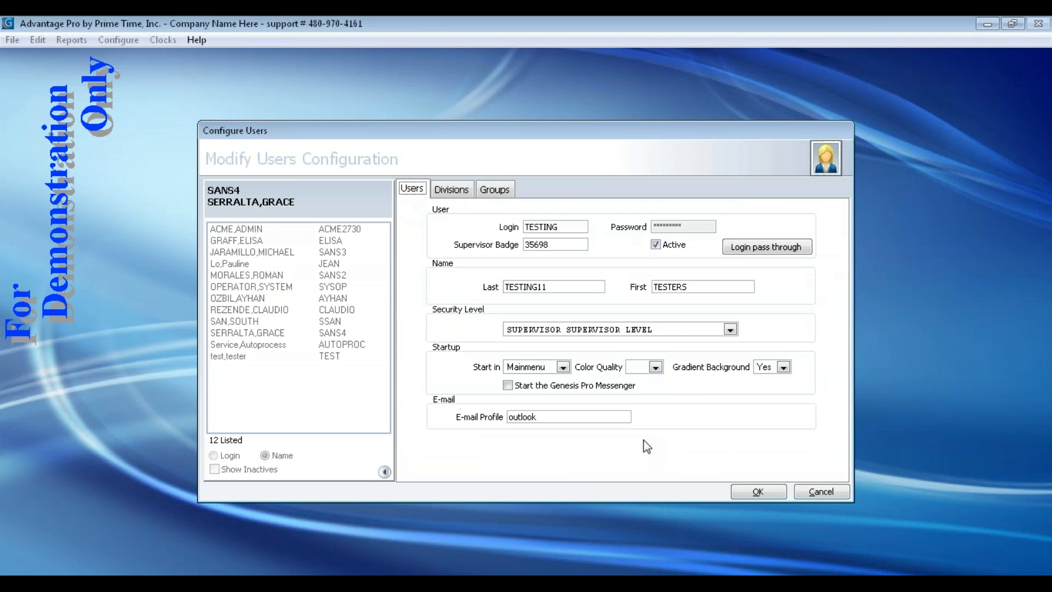
pyautogui.click(760, 491)
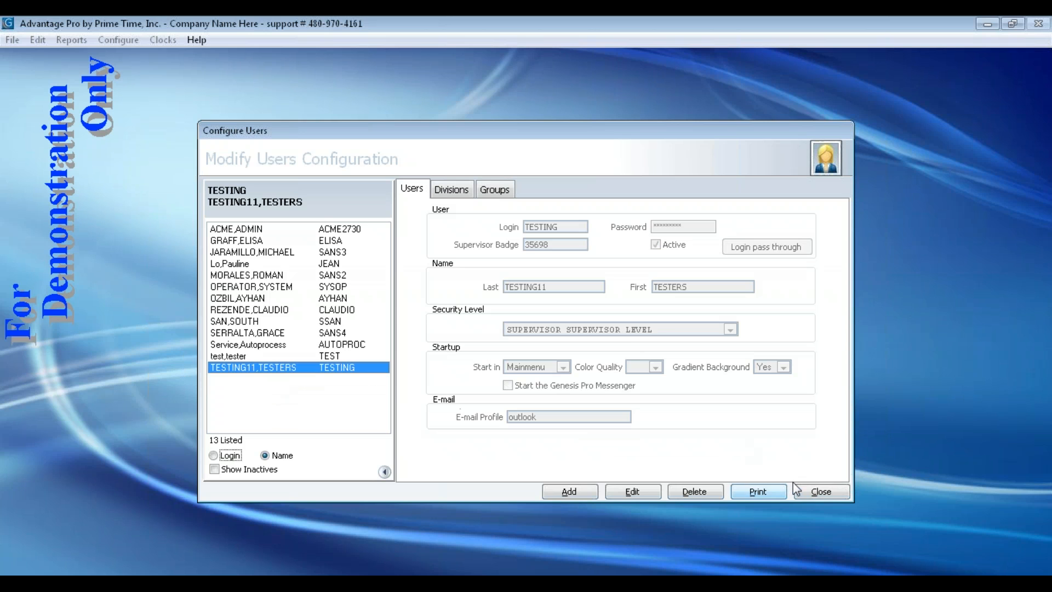
pyautogui.click(820, 491)
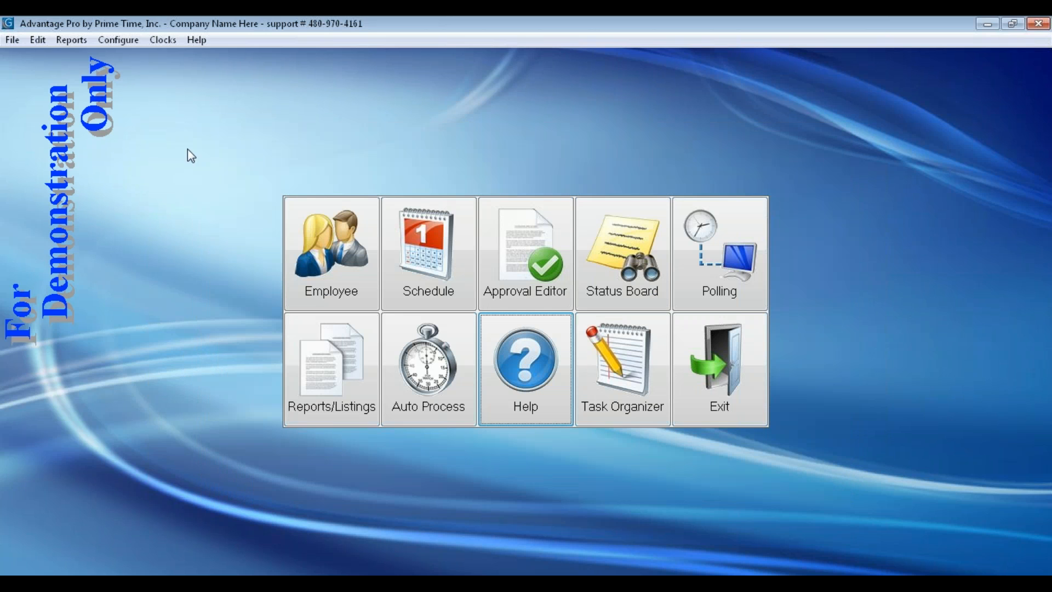
# Reopen User Maintenance, check the TESTING11,TESTERS entry, and close the window
pyautogui.click(12, 42)
pyautogui.moveTo(36, 57)
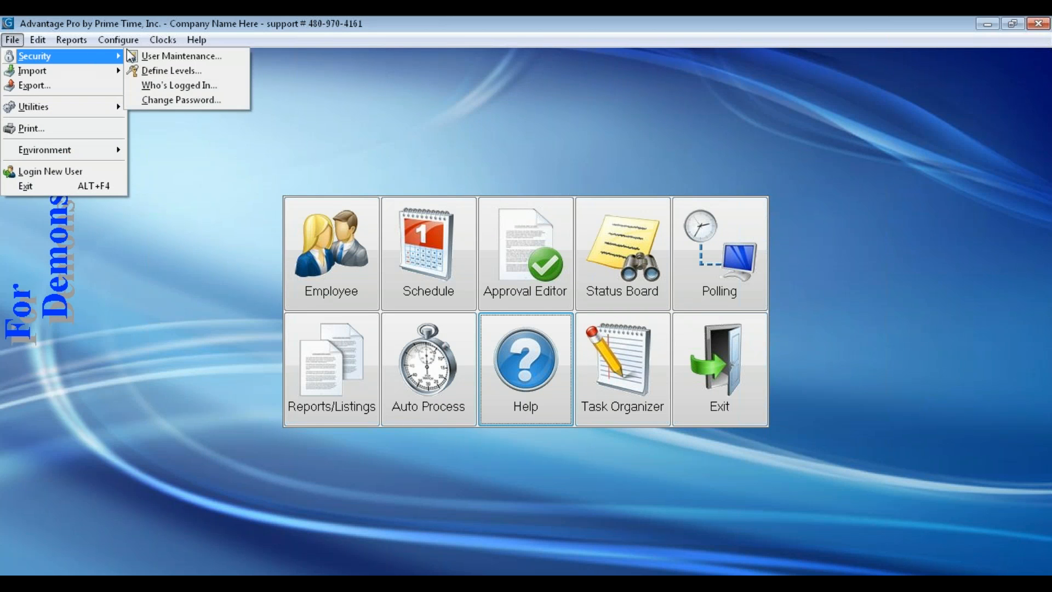
pyautogui.click(151, 57)
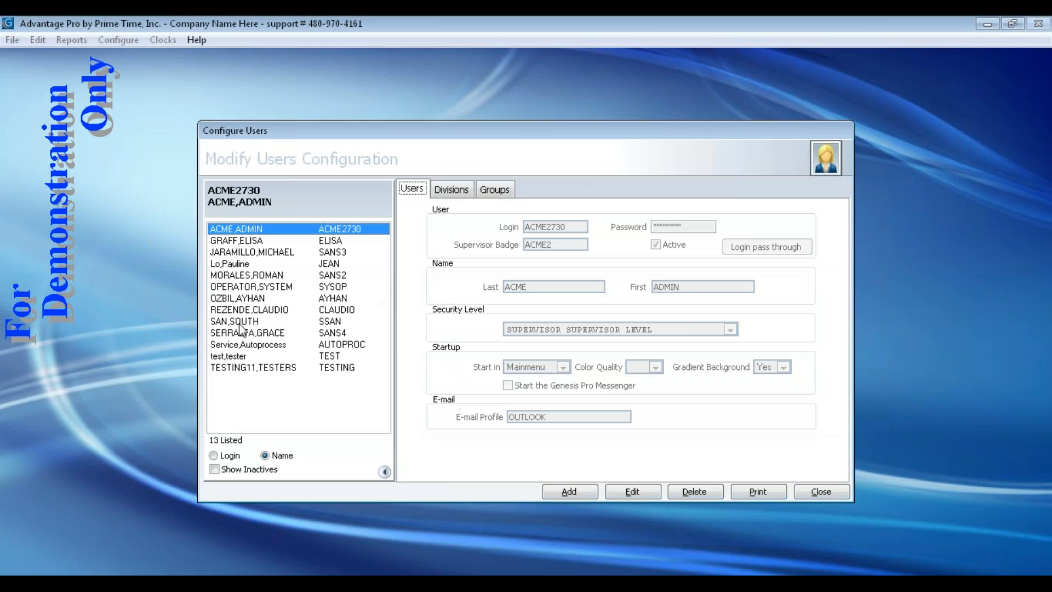
pyautogui.click(288, 371)
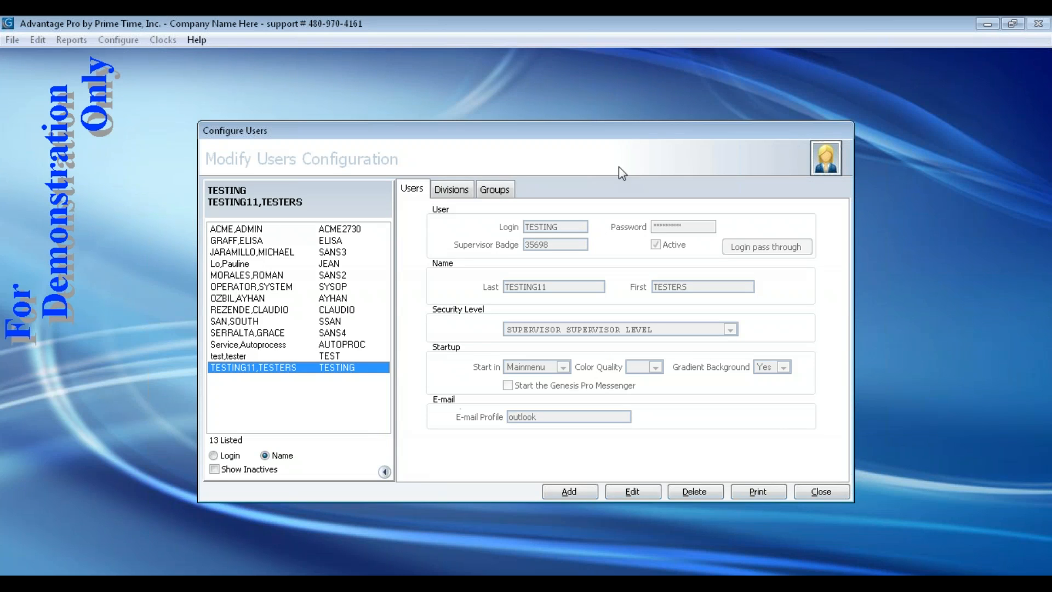
pyautogui.click(820, 491)
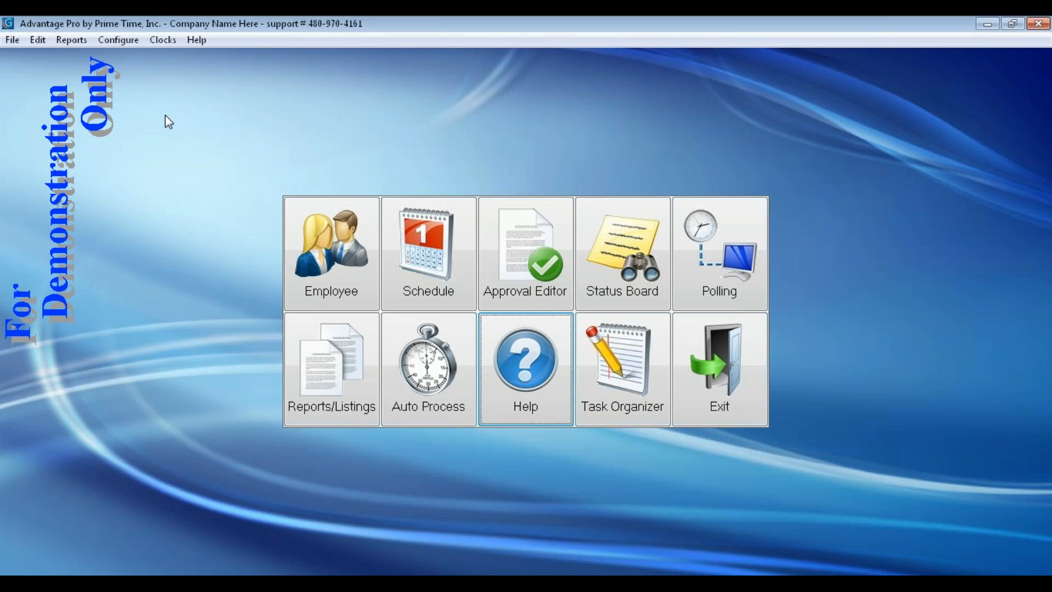
pyautogui.click(13, 40)
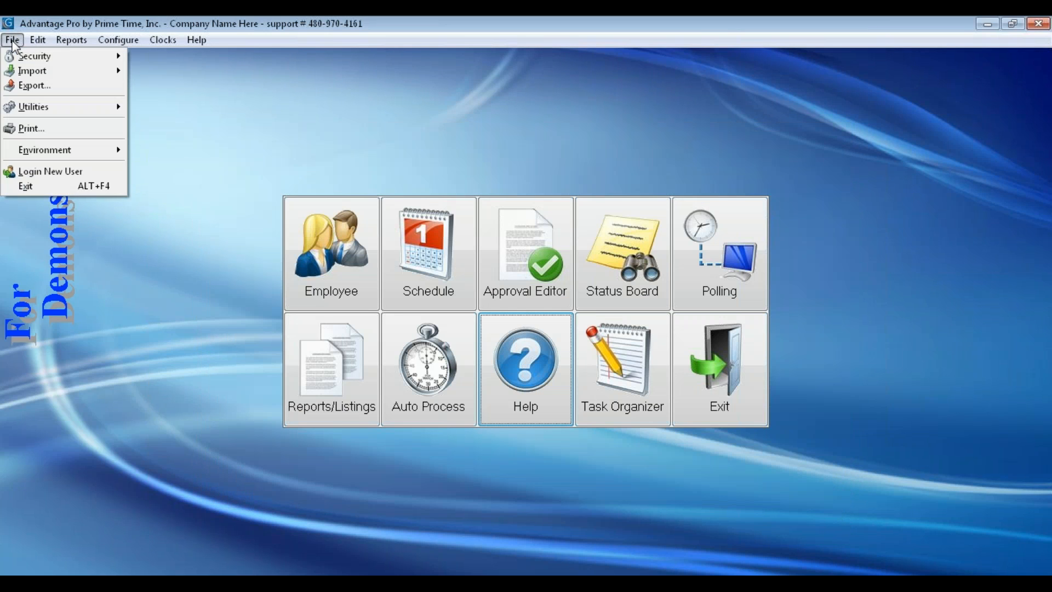
# Log in through Login New User as TESTING with its password
pyautogui.click(33, 172)
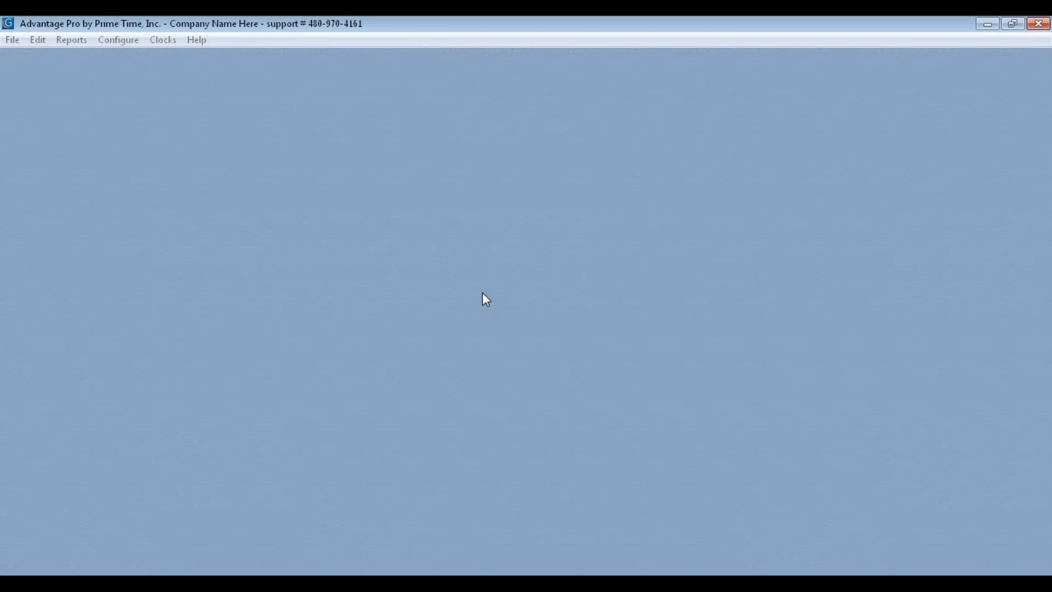
pyautogui.write('TESTING')
pyautogui.press('Tab')
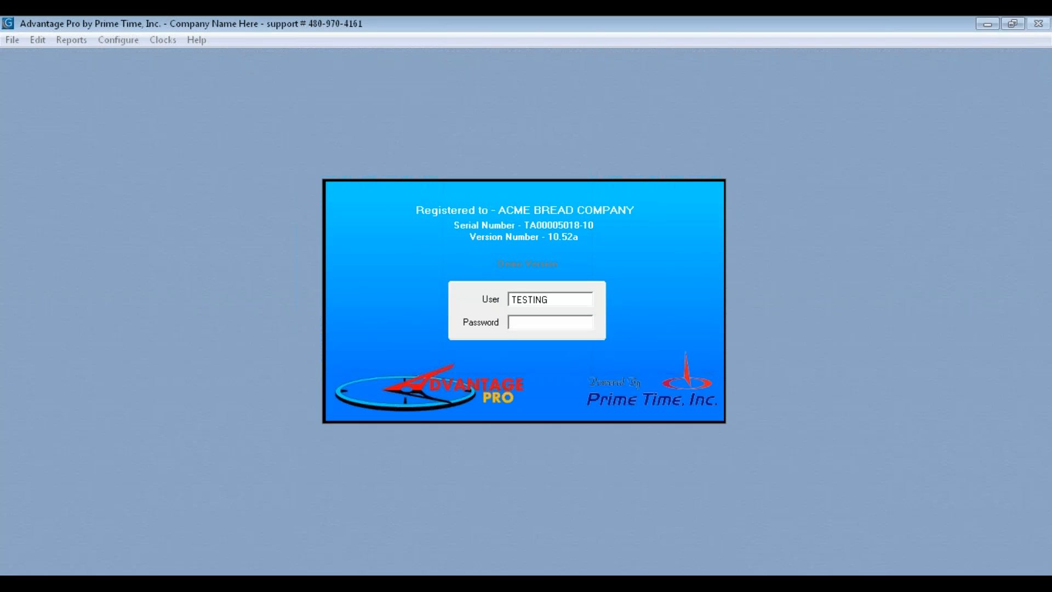
pyautogui.write('*****')
pyautogui.press('Return')
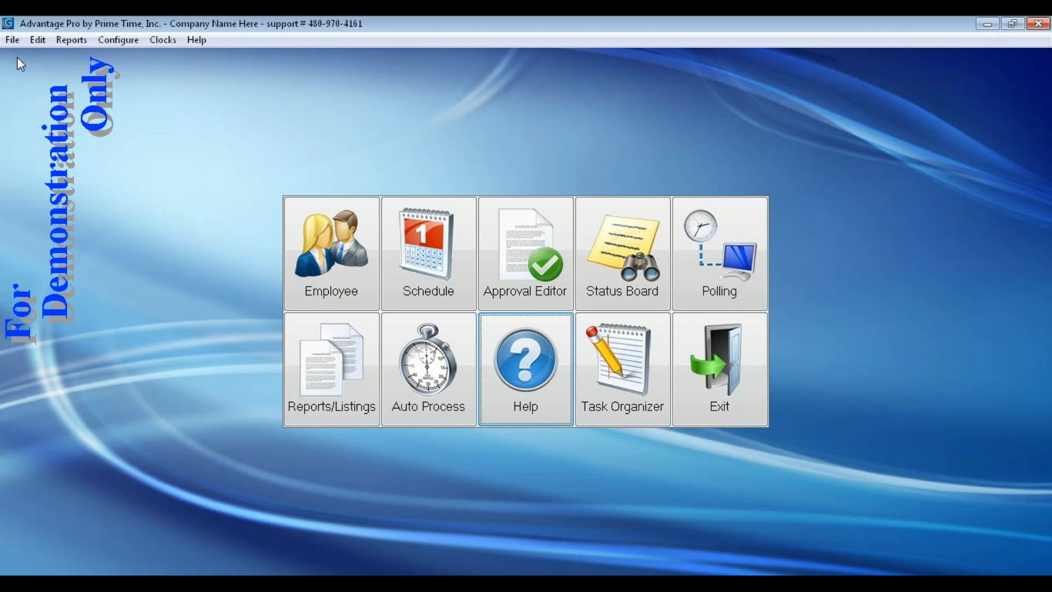
pyautogui.click(12, 41)
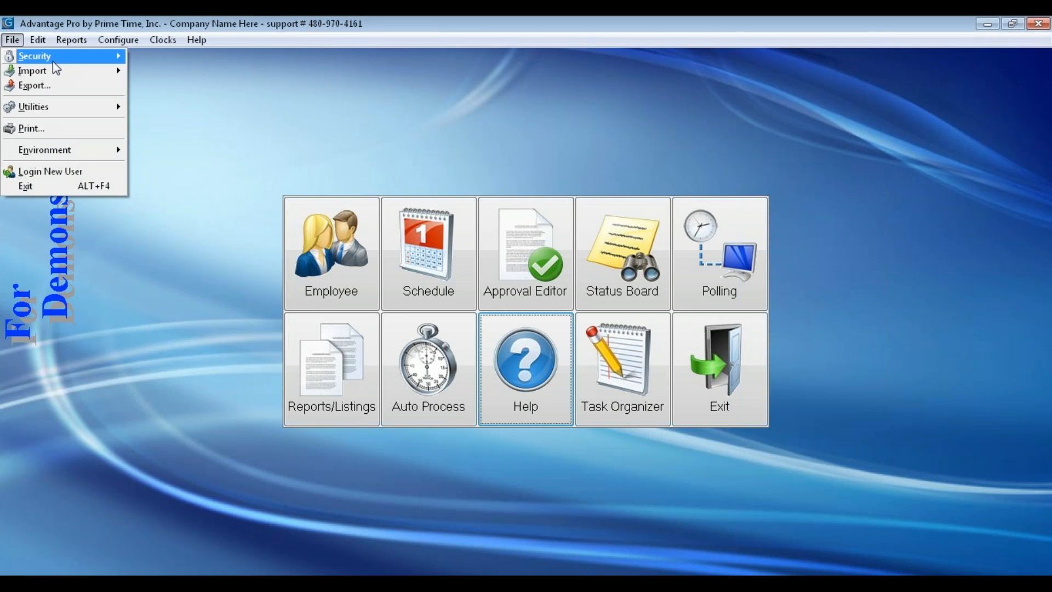
pyautogui.moveTo(107, 59)
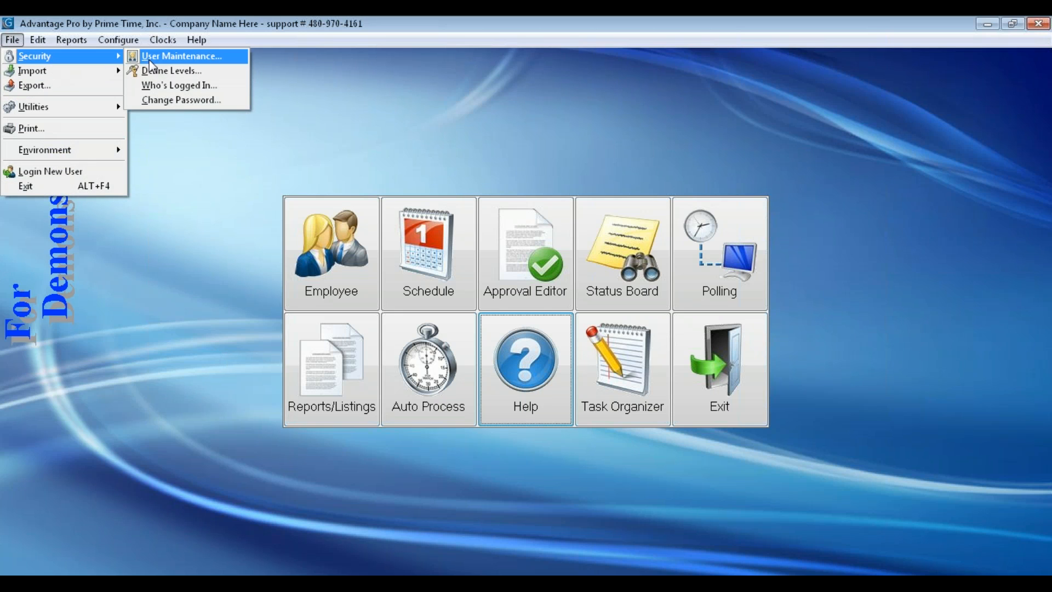
pyautogui.click(166, 101)
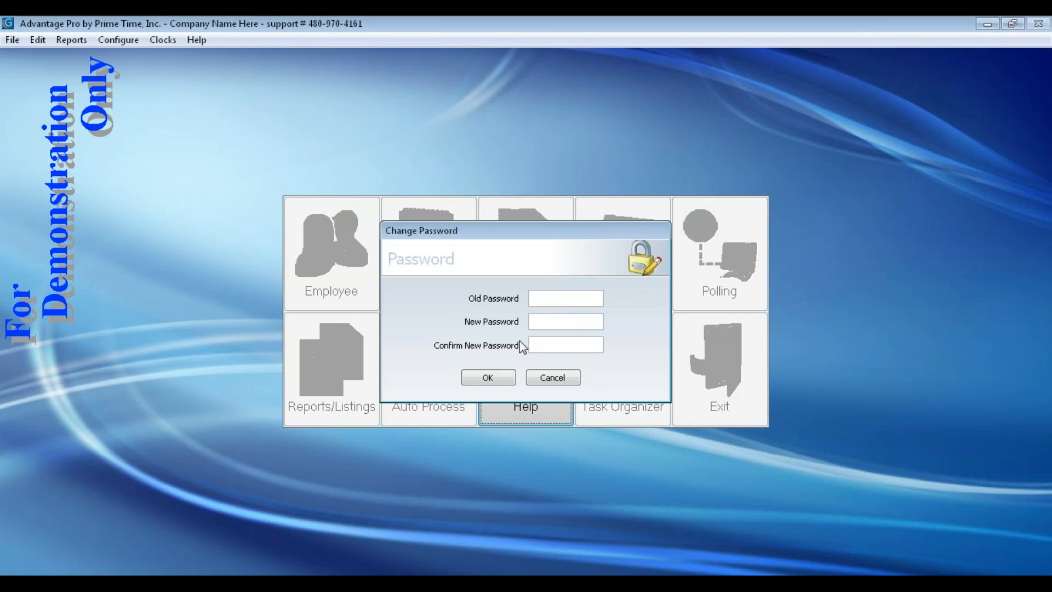
pyautogui.click(553, 377)
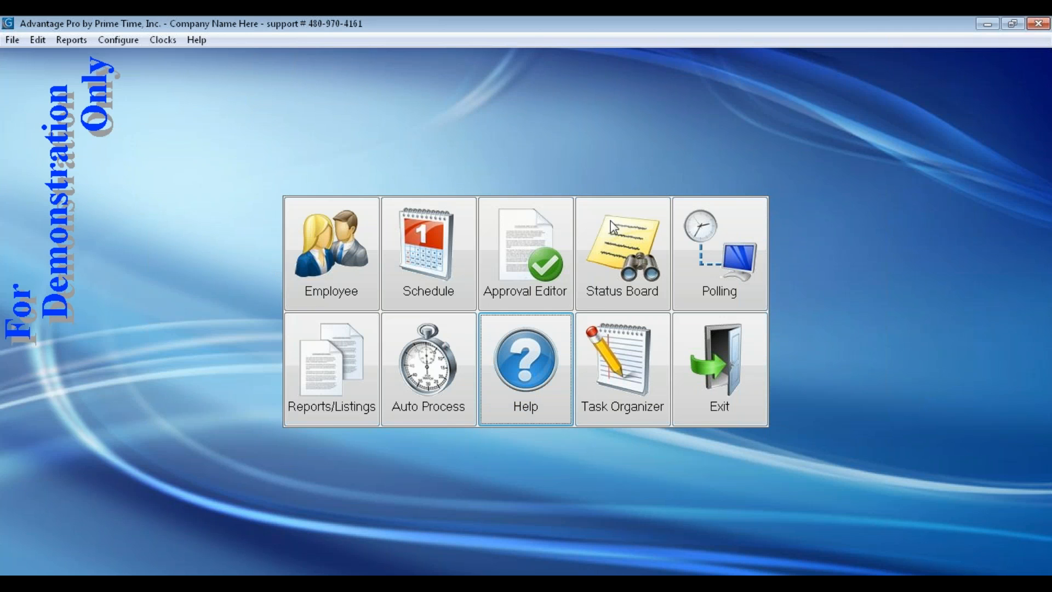